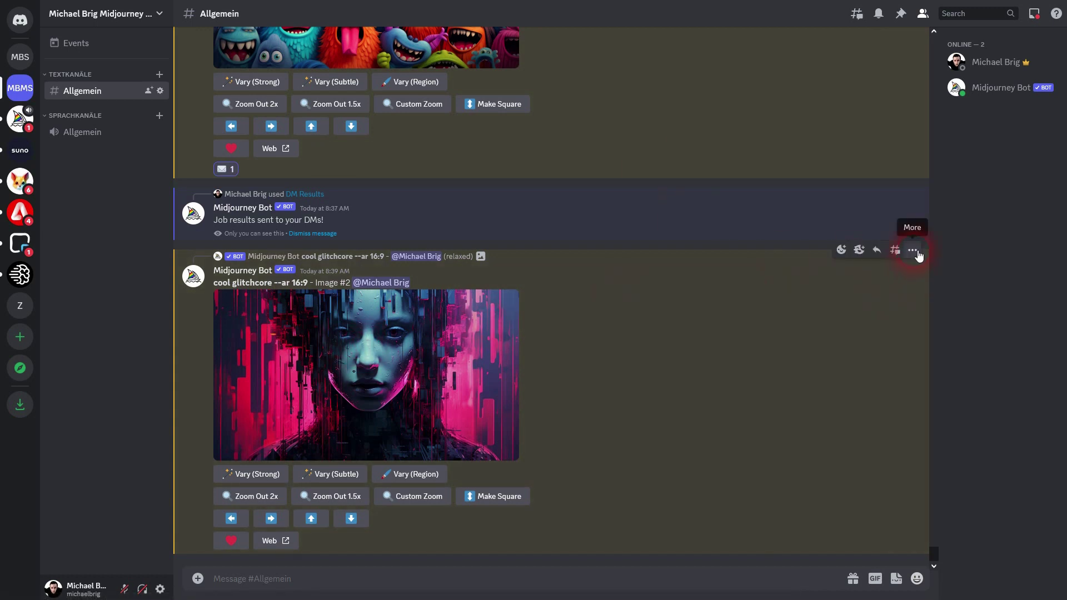
- Open the More (…) actions menu on the glitchcore image message
{"action": "left_click", "coordinate": [913, 250]}
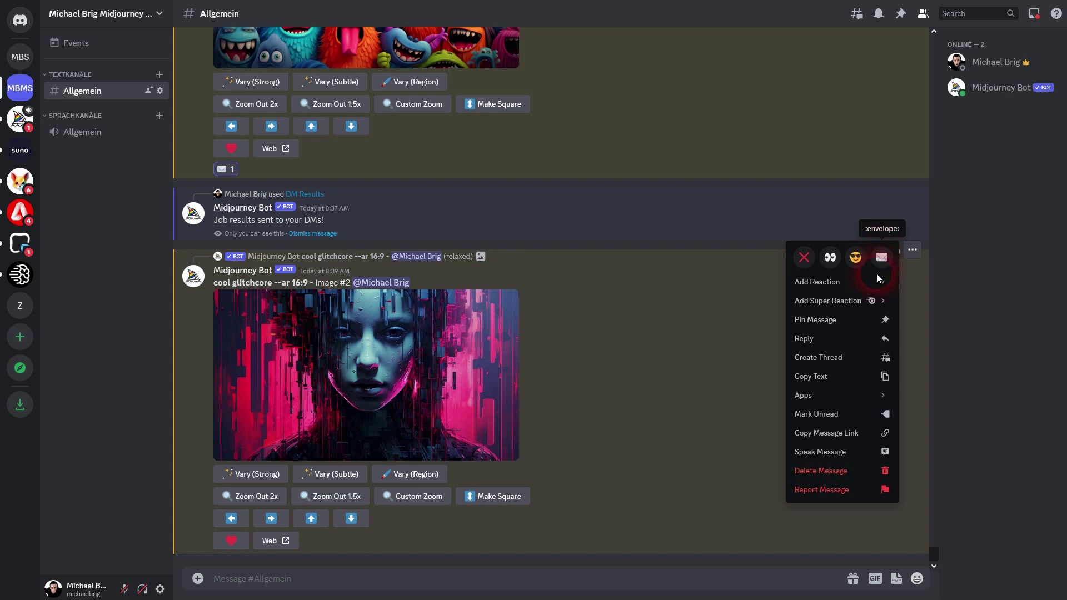
{"action": "mouse_move", "coordinate": [841, 282]}
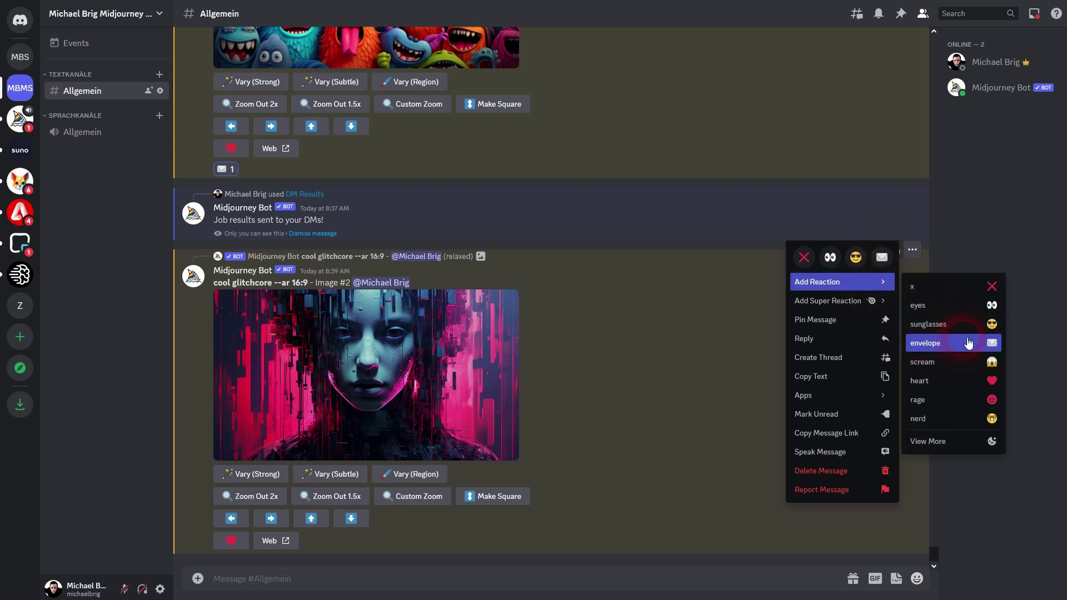
- Add an envelope emoji reaction to the glitchcore message from the full picker
{"action": "left_click", "coordinate": [937, 443]}
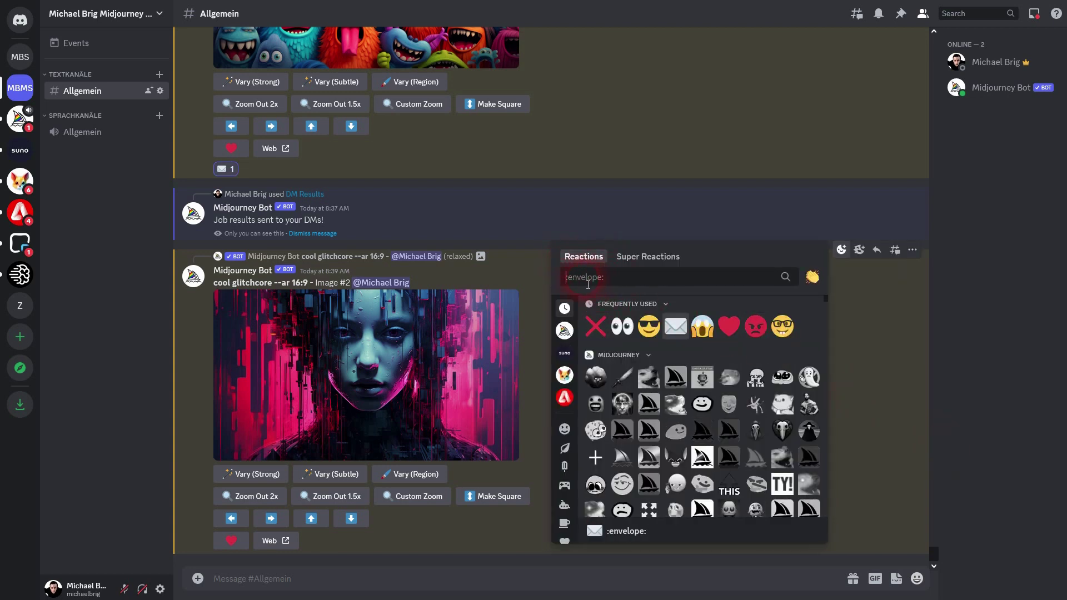
{"action": "type", "text": "envelope"}
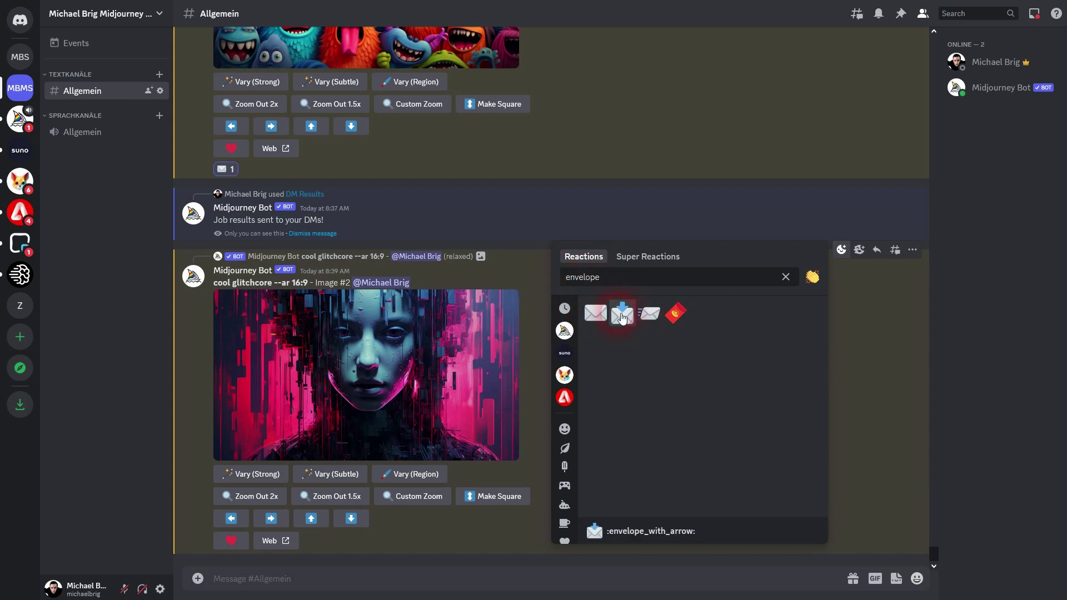
{"action": "left_click", "coordinate": [595, 314]}
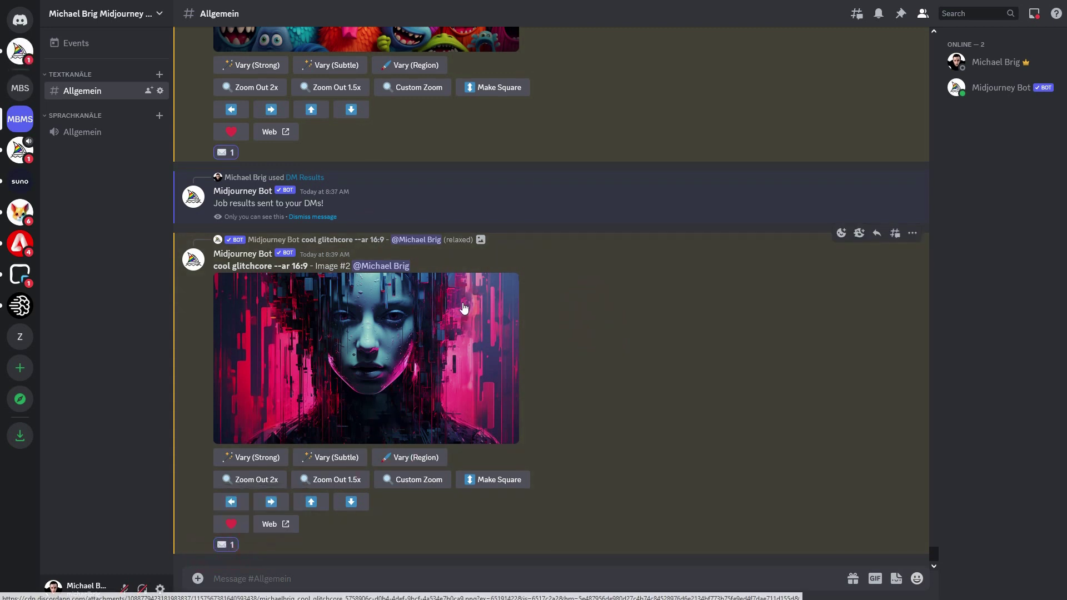
{"action": "left_click", "coordinate": [20, 51]}
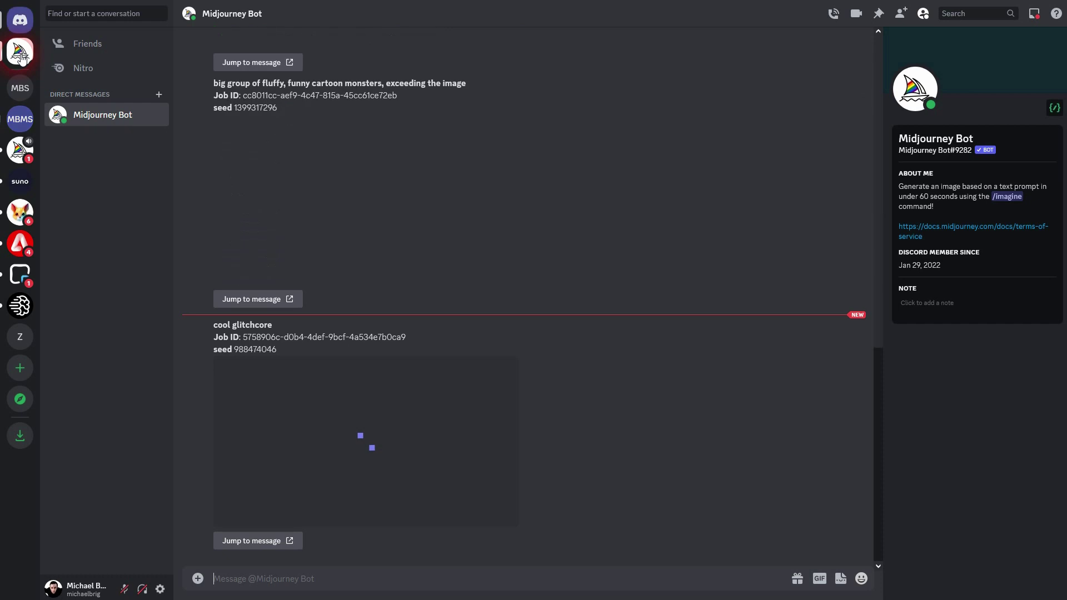
{"action": "left_click_drag", "start_coordinate": [289, 351], "coordinate": [213, 337]}
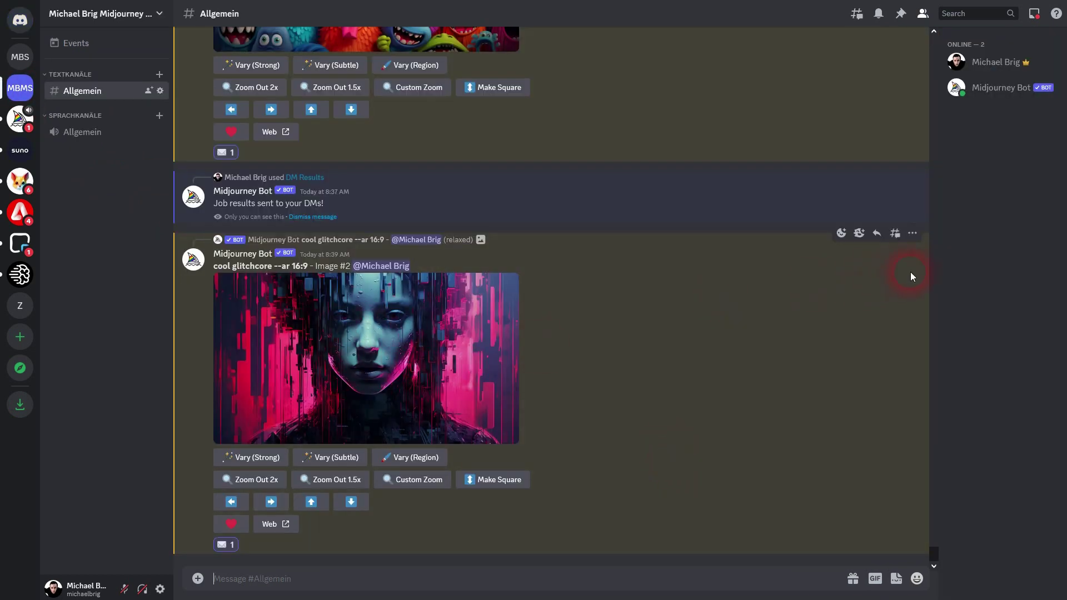
- Choose Apps > DM Results on the glitchcore message so the bot sends the job results
{"action": "left_click", "coordinate": [913, 233]}
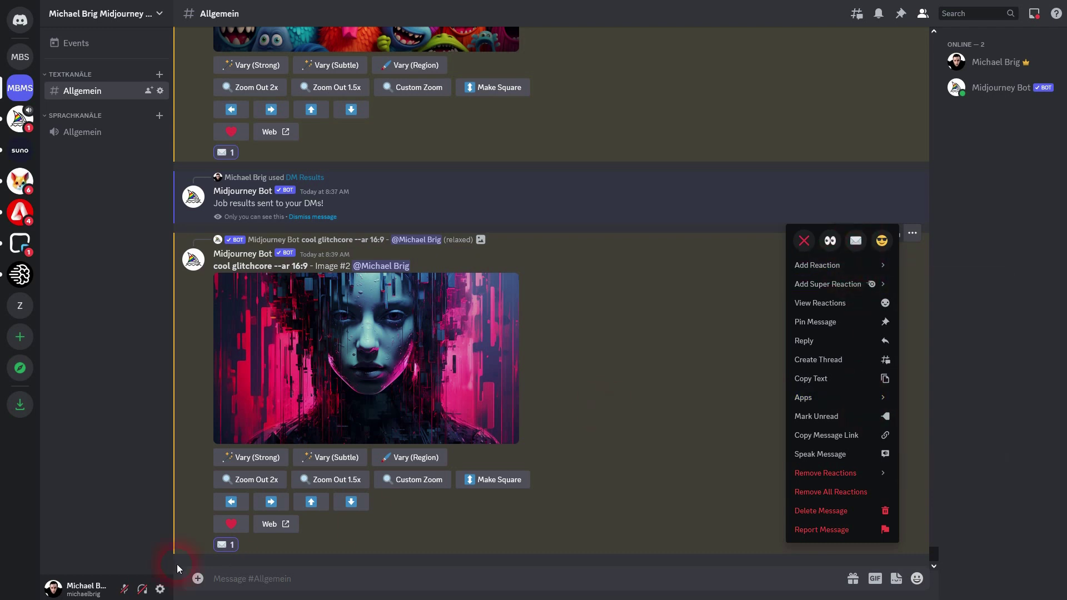
{"action": "mouse_move", "coordinate": [840, 398]}
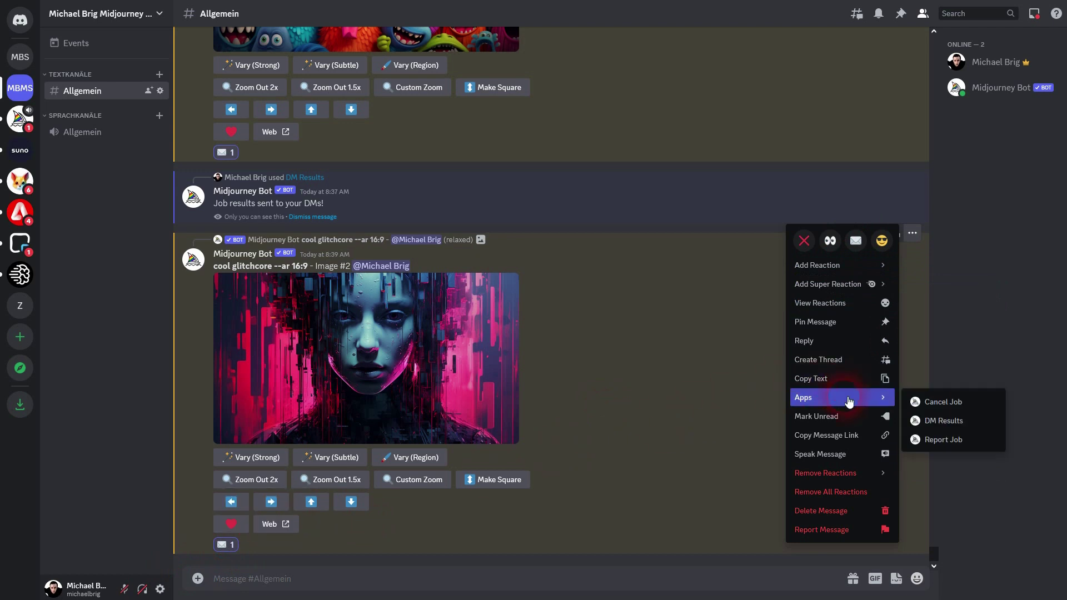
{"action": "left_click", "coordinate": [943, 420]}
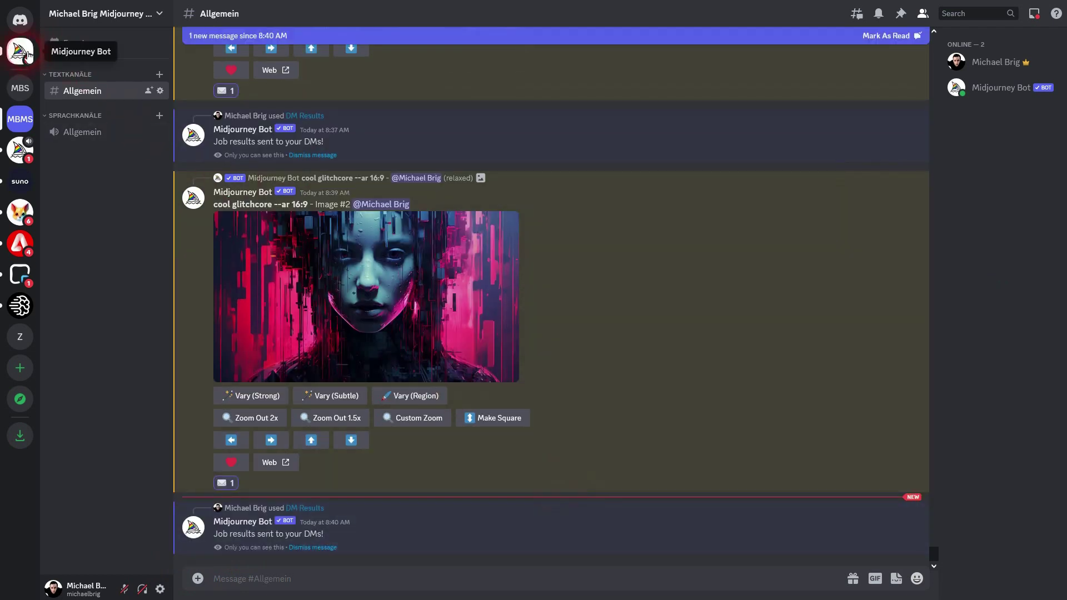
- Highlight the Job ID and seed lines in the Midjourney Bot DM, then return to #Allgemein
{"action": "left_click", "coordinate": [26, 57]}
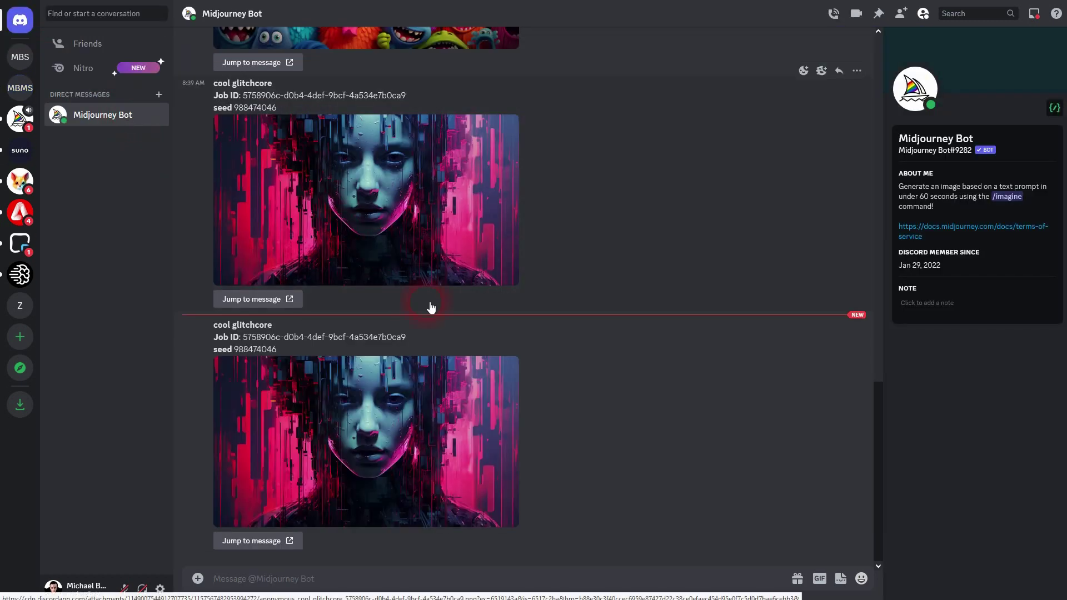
{"action": "left_click_drag", "start_coordinate": [279, 349], "coordinate": [213, 336]}
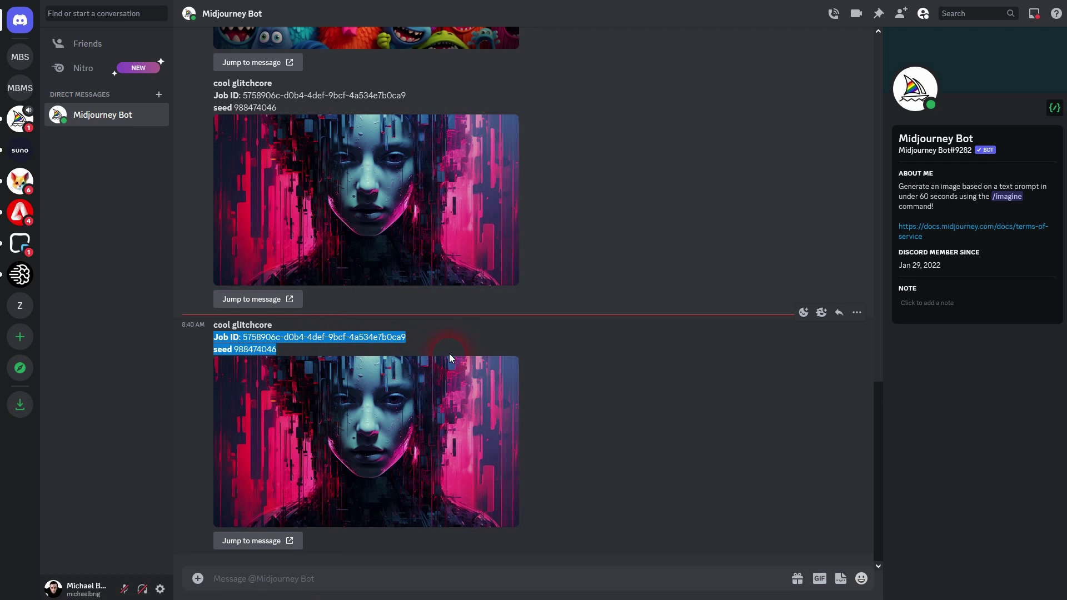
{"action": "left_click", "coordinate": [20, 87]}
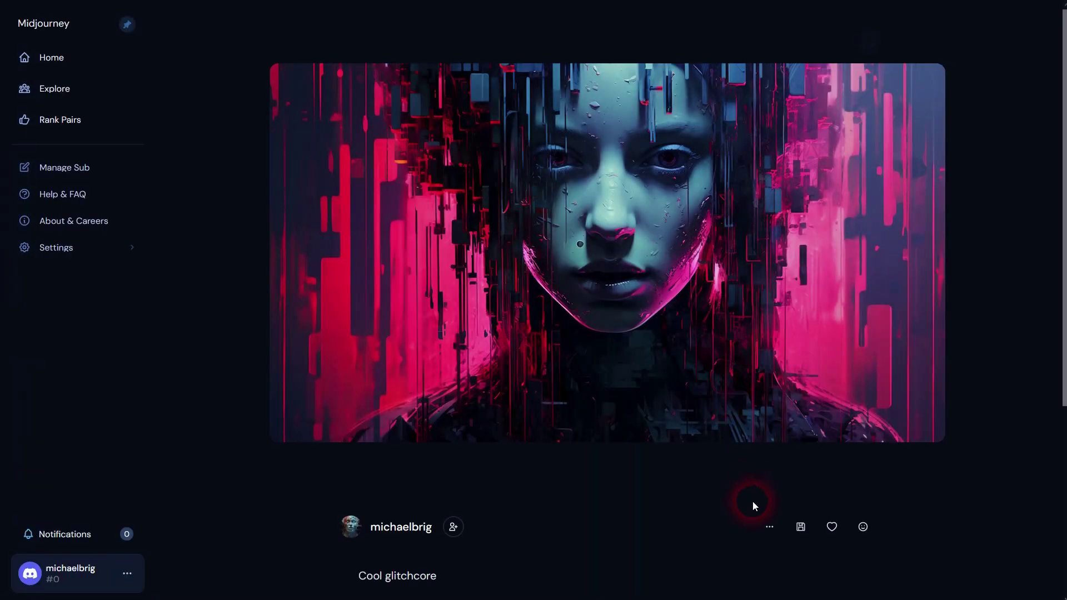
- Copy the image's Job ID and seed via Copy…, then save it as a PNG
{"action": "left_click", "coordinate": [770, 527]}
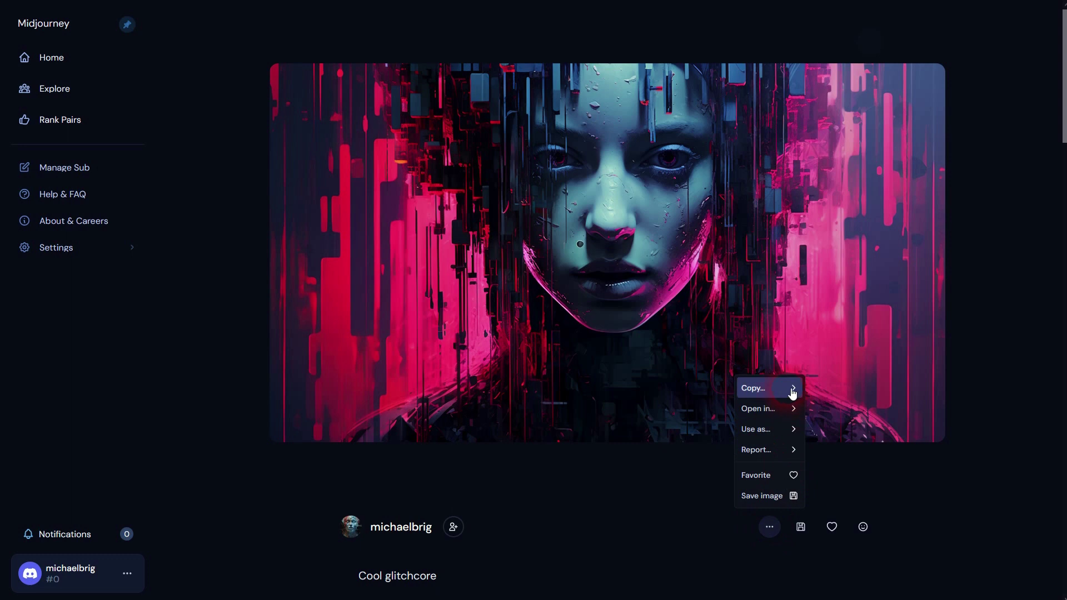
{"action": "mouse_move", "coordinate": [759, 388]}
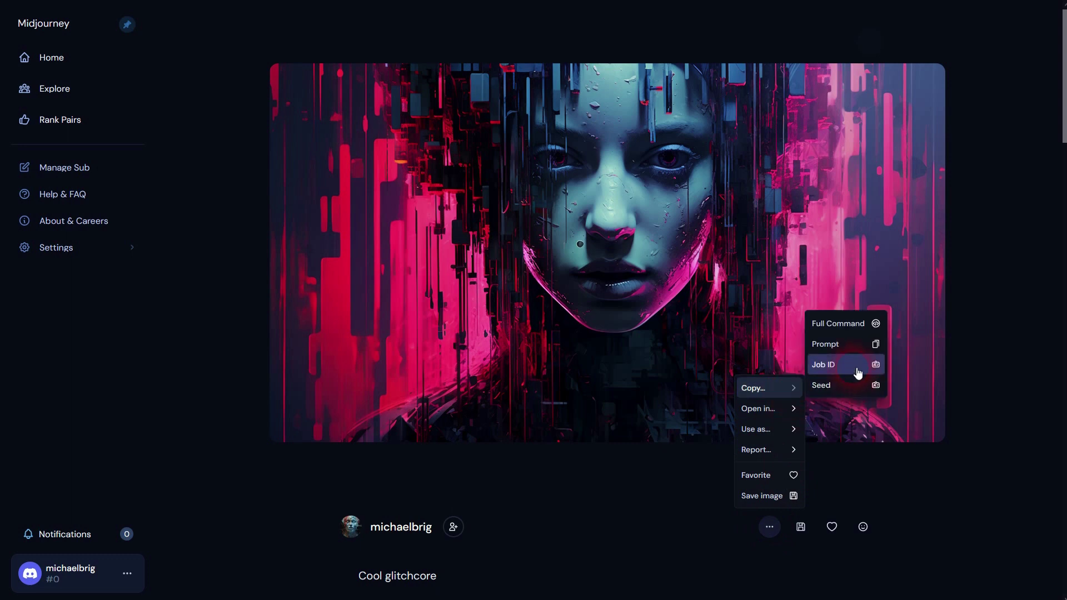
{"action": "left_click", "coordinate": [858, 373]}
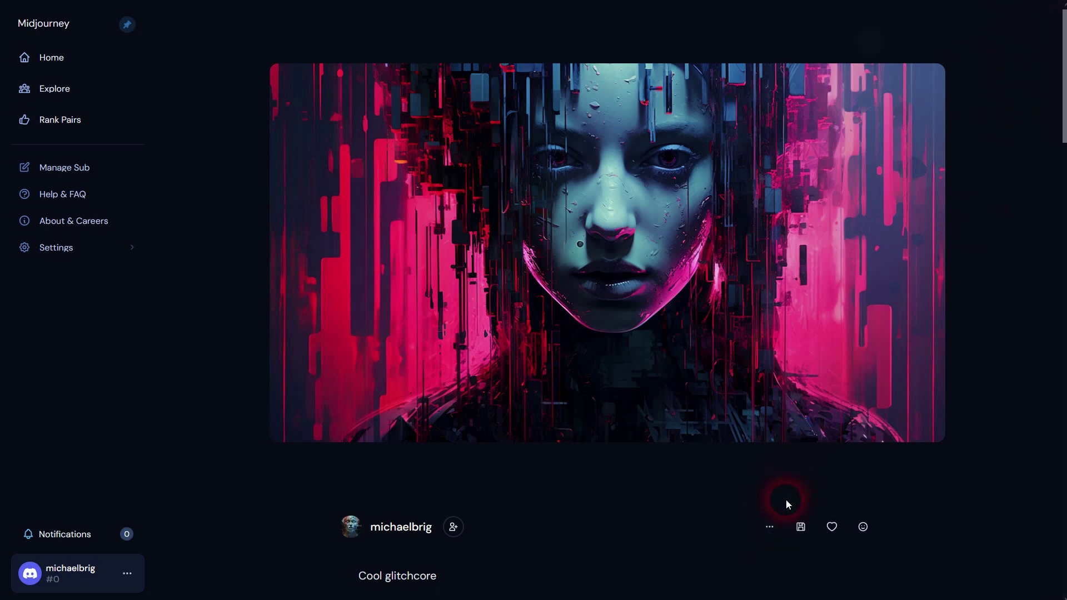
{"action": "left_click", "coordinate": [772, 526]}
{"action": "mouse_move", "coordinate": [758, 388]}
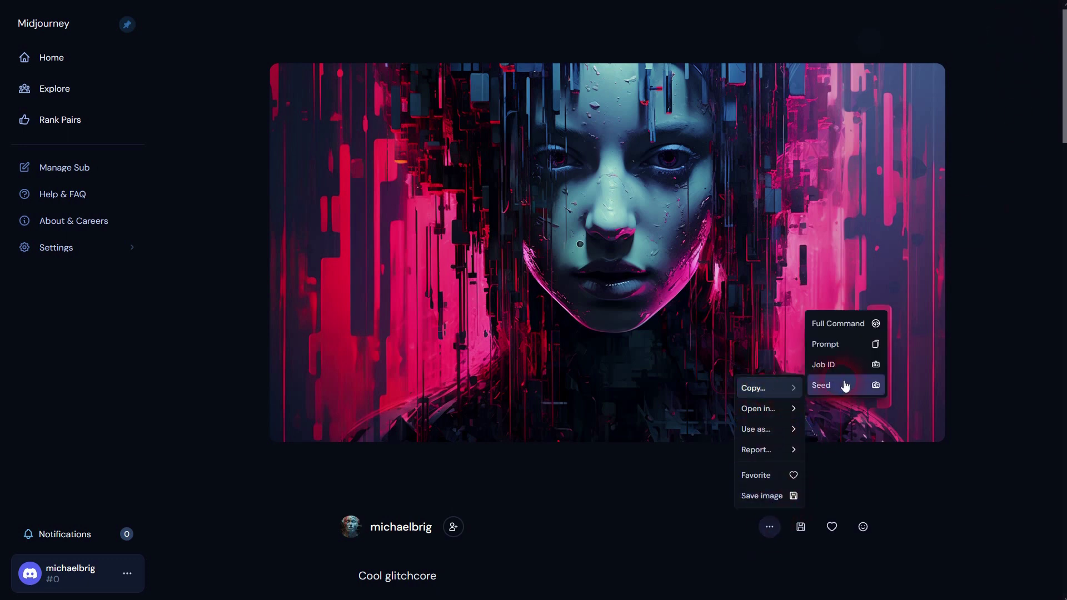
{"action": "left_click", "coordinate": [844, 385]}
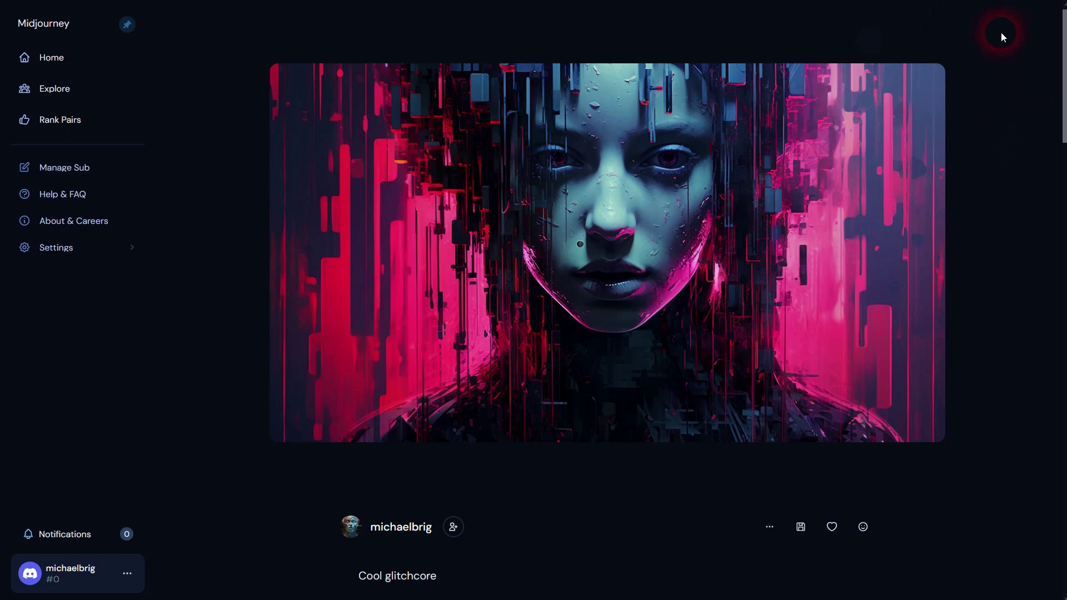
{"action": "left_click", "coordinate": [802, 529]}
{"action": "left_click", "coordinate": [997, 259]}
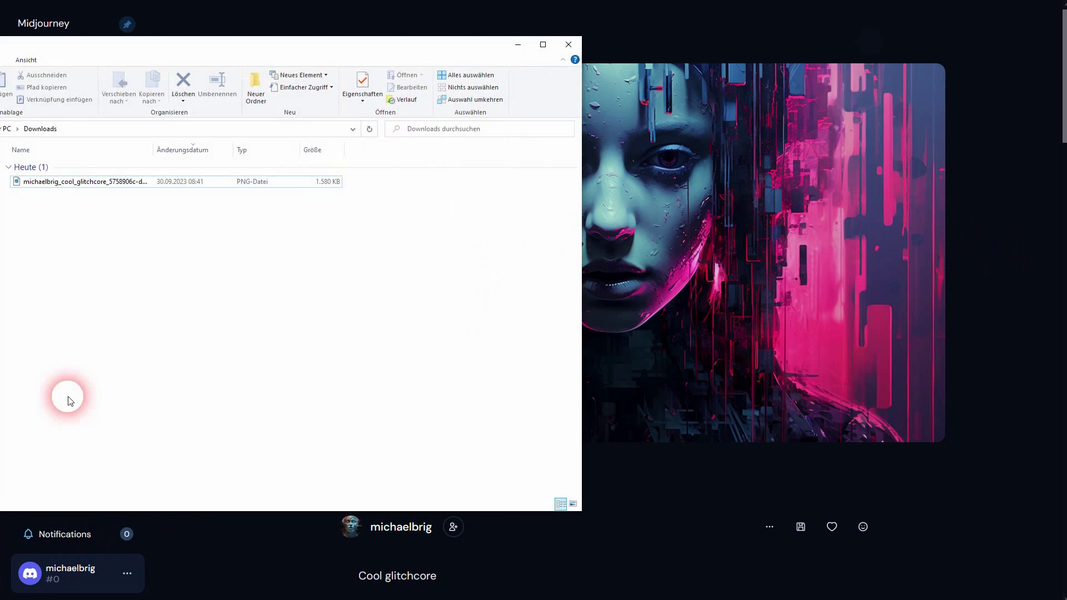
- Highlight the Job ID in the downloaded PNG's name under Eigenschaften, then minimize Explorer
{"action": "left_click", "coordinate": [94, 182]}
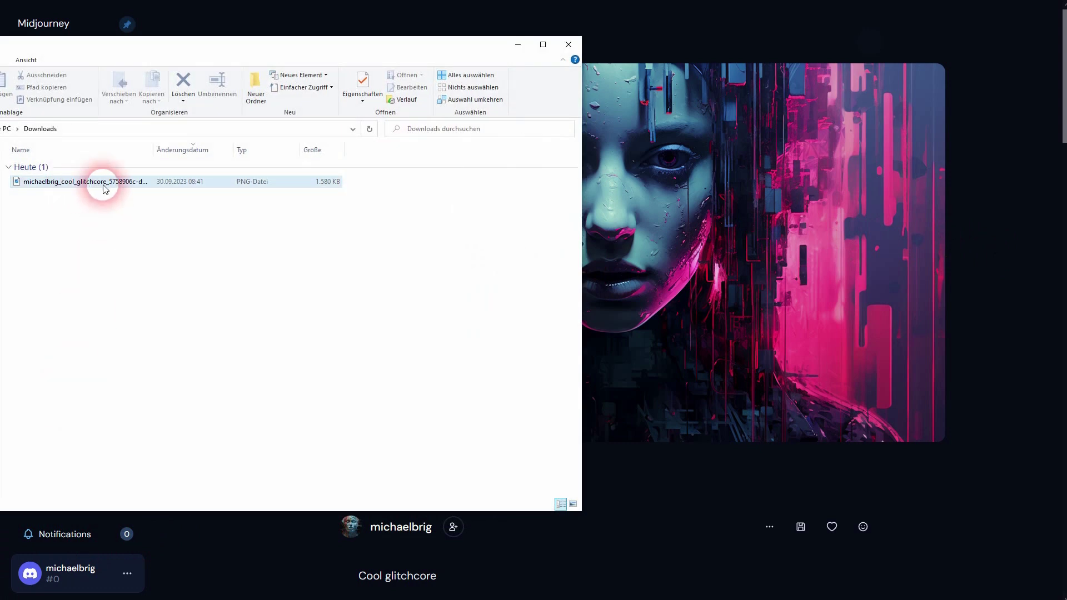
{"action": "right_click", "coordinate": [104, 189]}
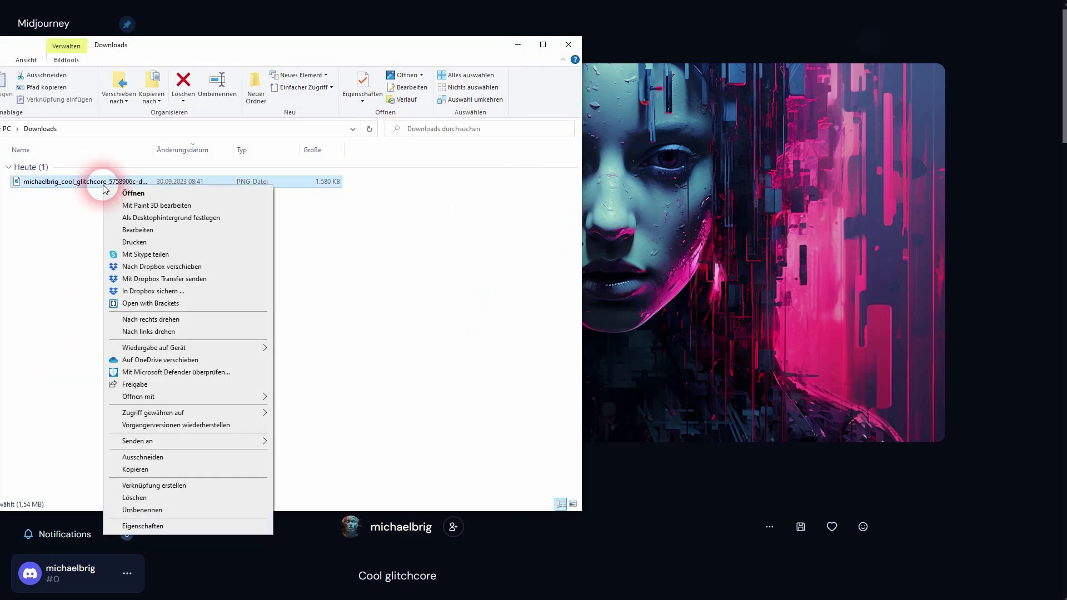
{"action": "left_click", "coordinate": [168, 524]}
{"action": "left_click", "coordinate": [189, 241]}
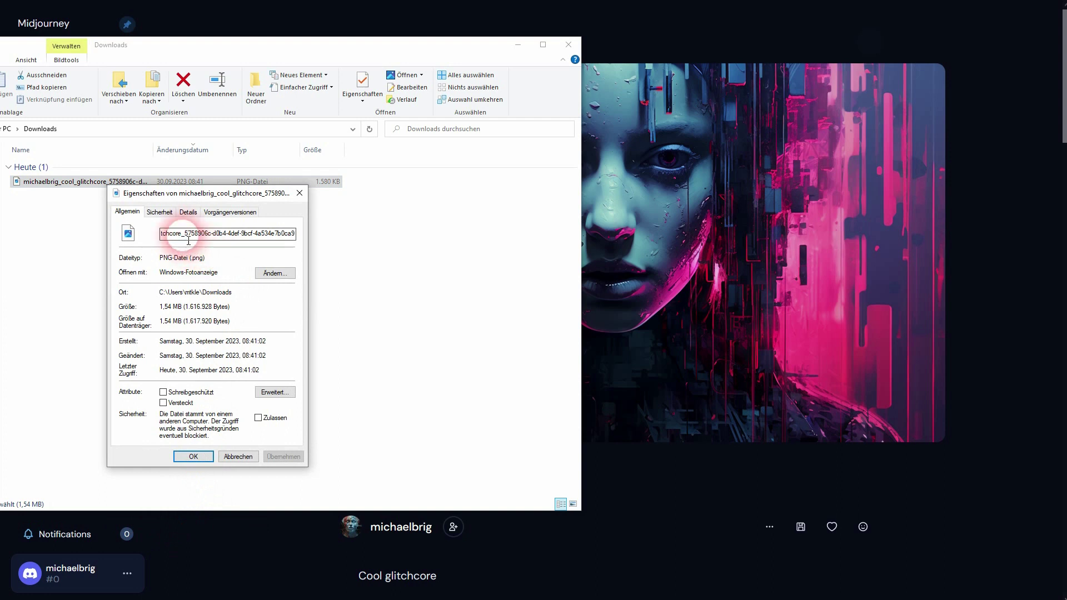
{"action": "left_click_drag", "start_coordinate": [182, 234], "coordinate": [397, 227]}
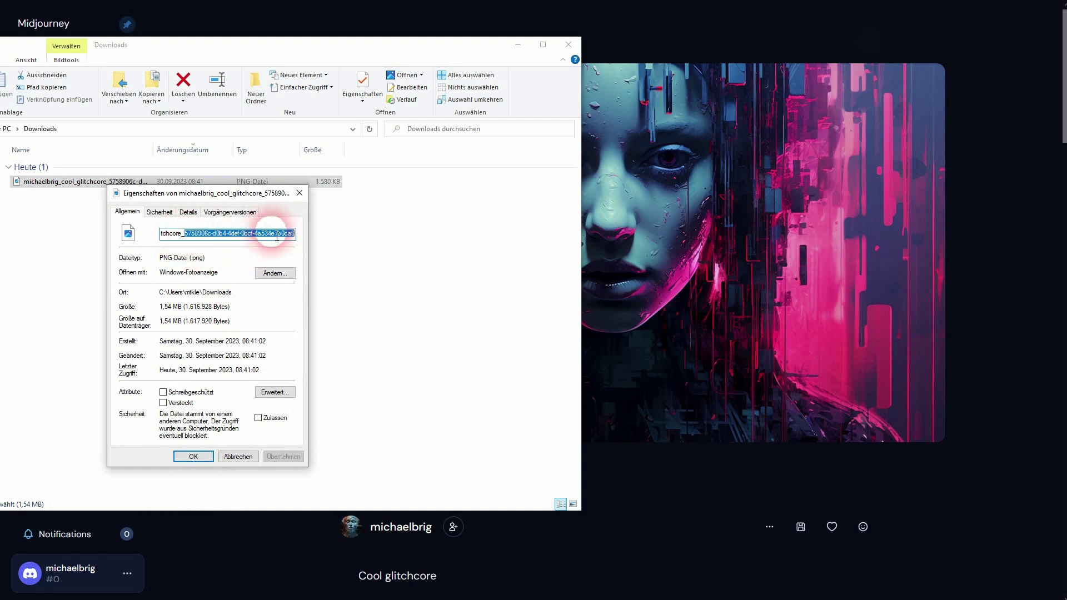
{"action": "left_click", "coordinate": [298, 197]}
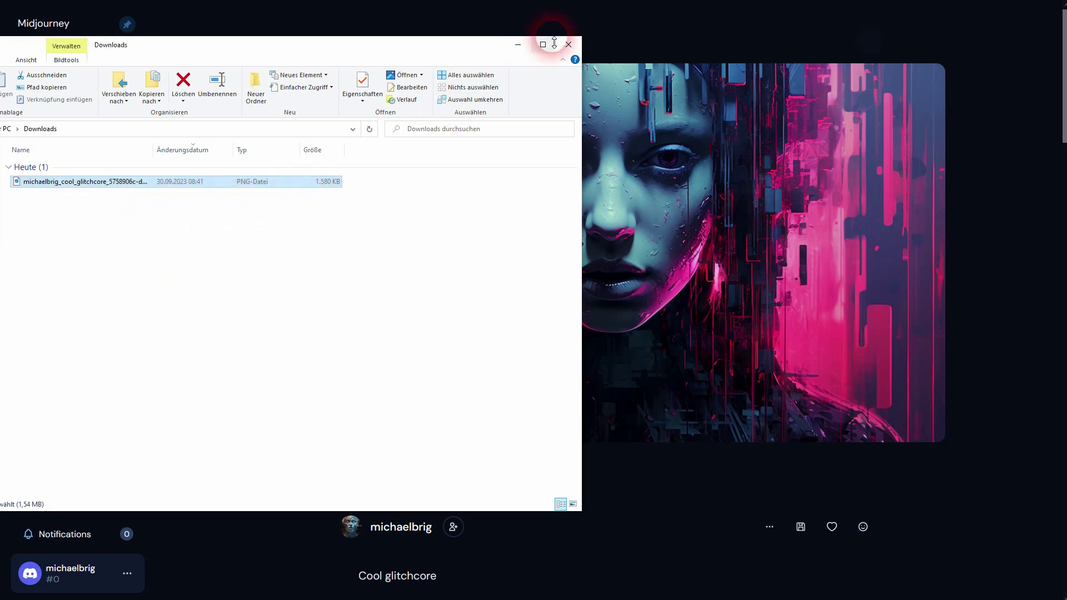
{"action": "left_click", "coordinate": [518, 44]}
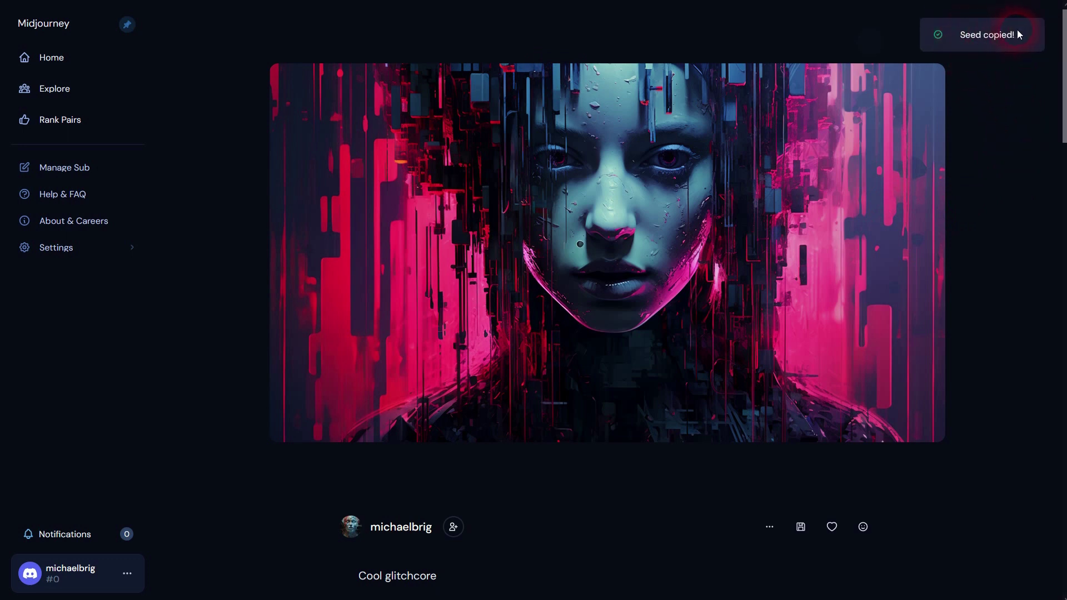
- Highlight the 'seed copied' confirmation and part of the bot's job results message
{"action": "left_click_drag", "start_coordinate": [1017, 36], "coordinate": [958, 36]}
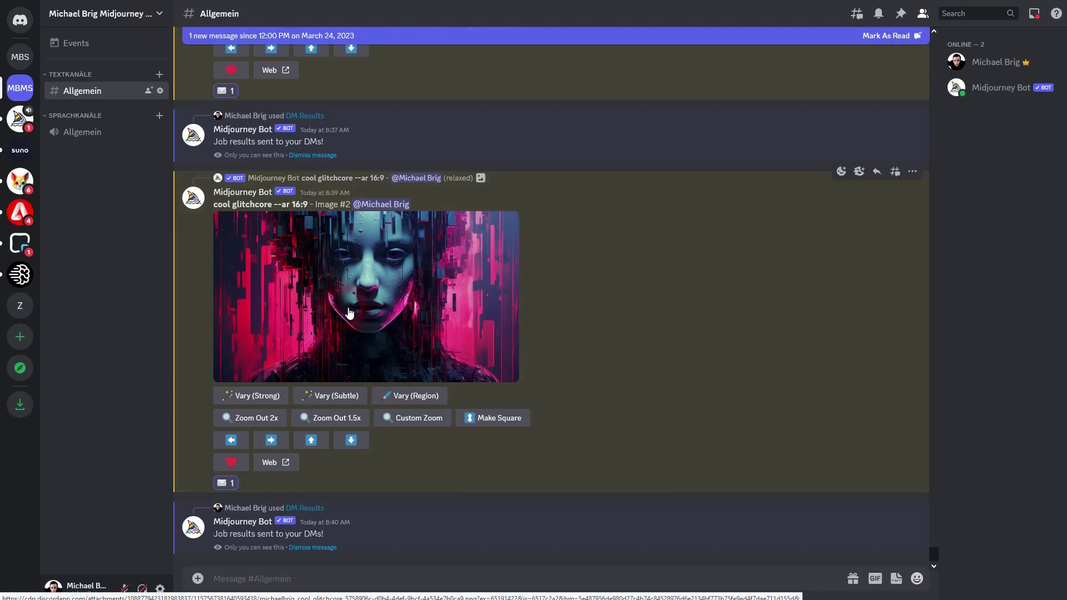
{"action": "left_click_drag", "start_coordinate": [332, 535], "coordinate": [271, 536]}
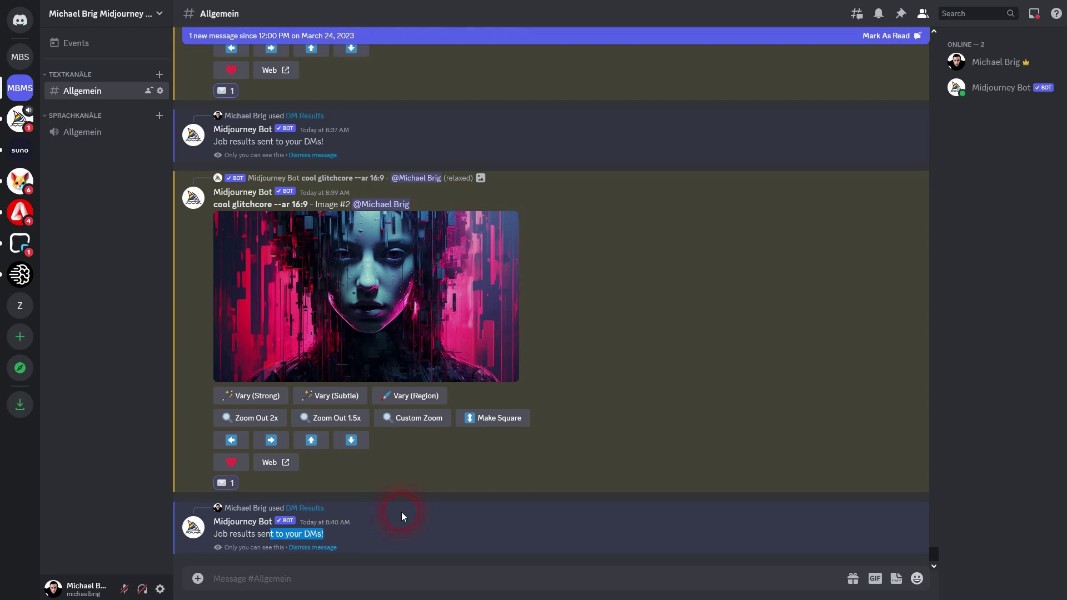